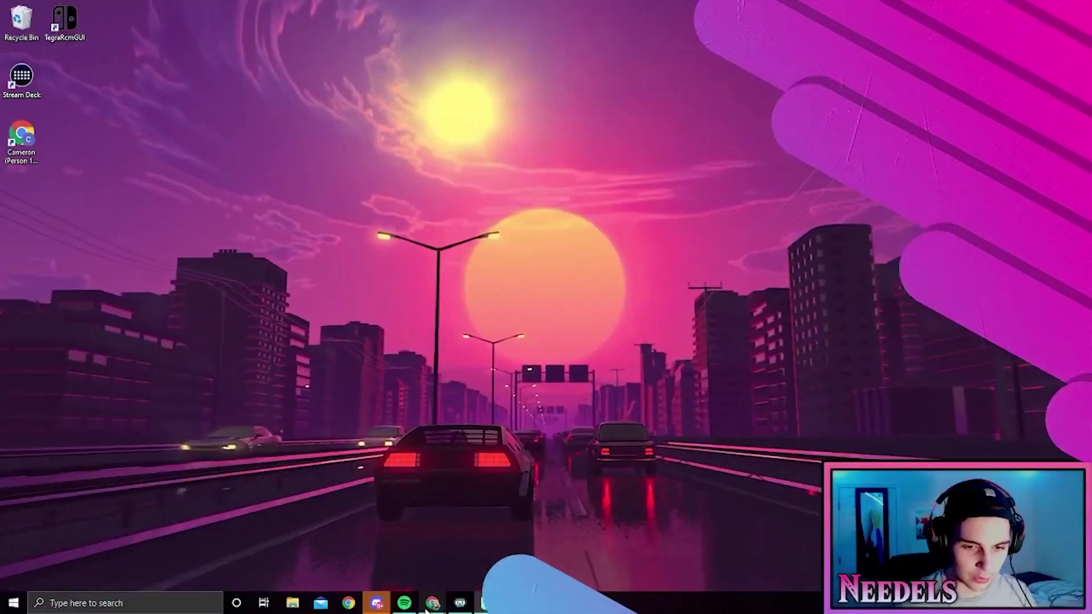
# Switch to Chrome and download 60fps.rar from its cdn.discordapp.com attachment link in the empty tab
pyautogui.moveTo(432, 604)
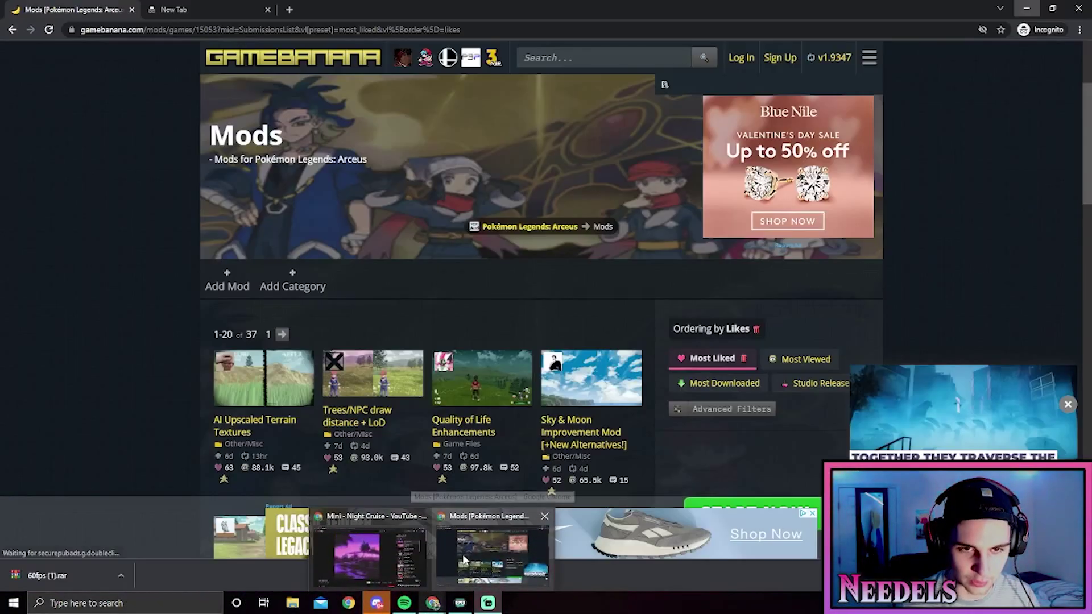
pyautogui.click(465, 560)
pyautogui.click(204, 9)
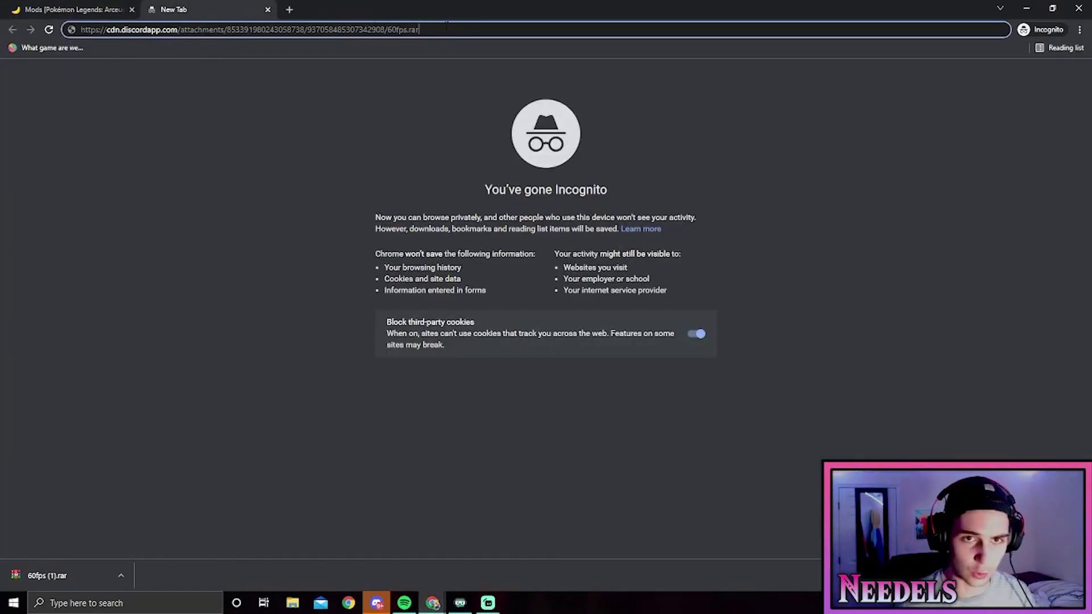
pyautogui.press('Return')
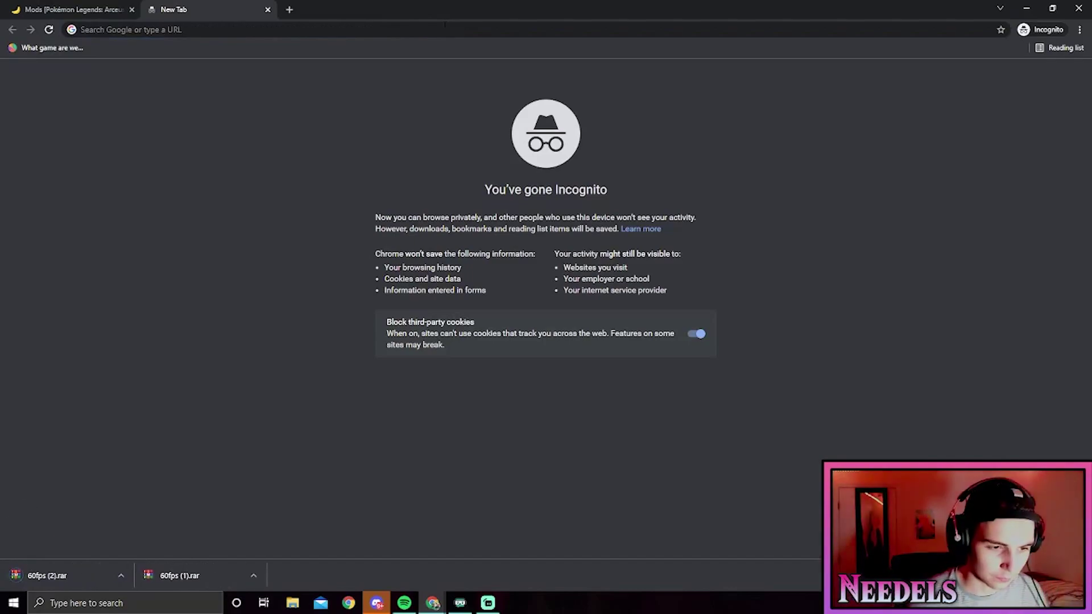
# Open the downloaded 60fps (1).rar in WinRAR at the level of its 60fps folder, with the browser minimized
pyautogui.click(170, 575)
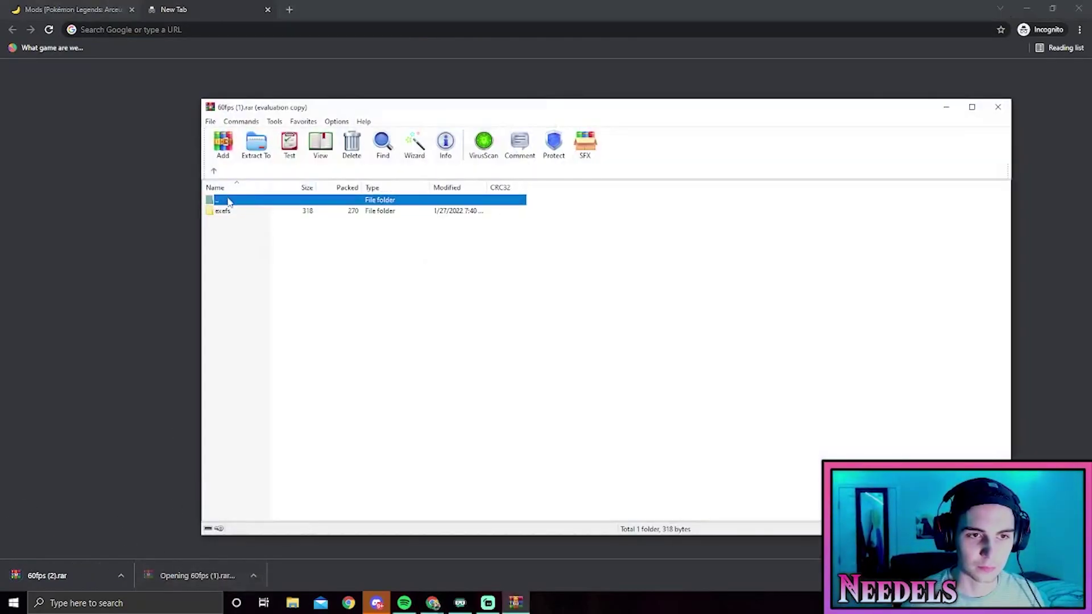
pyautogui.click(699, 279)
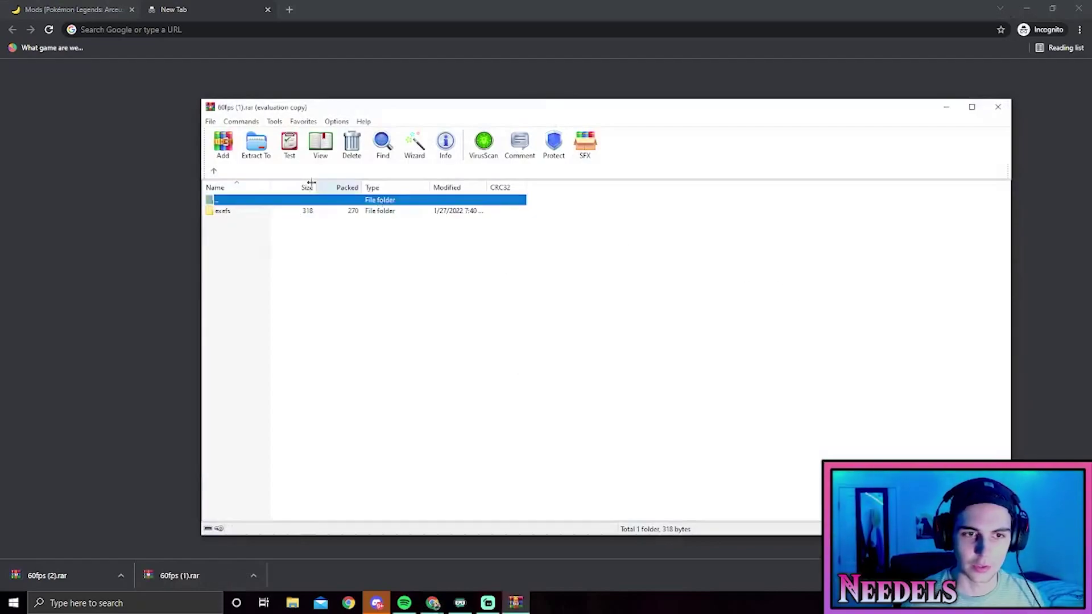
pyautogui.click(214, 172)
pyautogui.click(1026, 8)
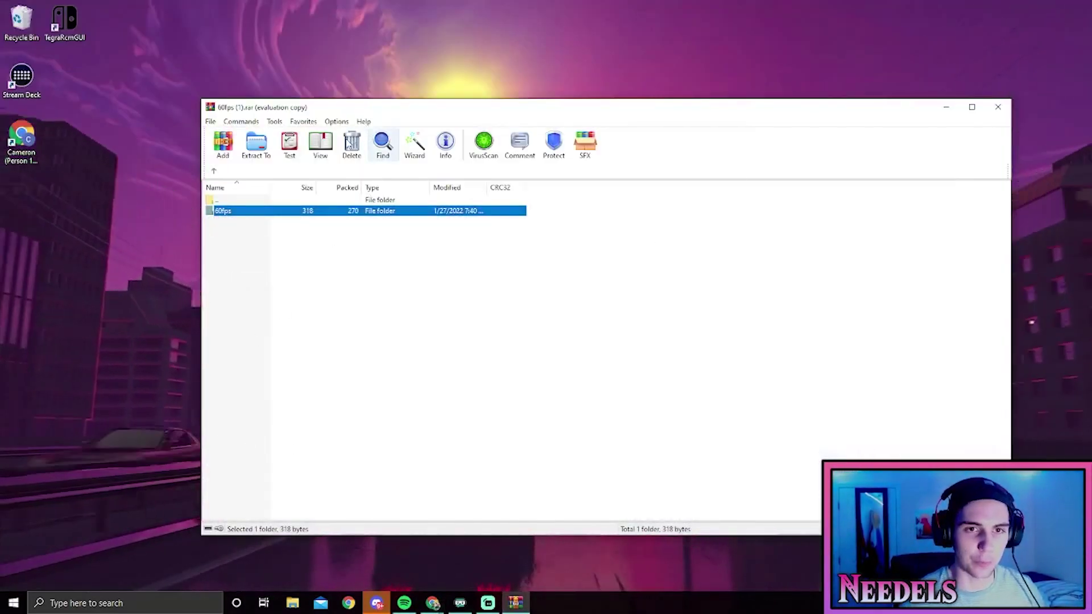
pyautogui.moveTo(370, 107); pyautogui.dragTo(451, 95)
# Launch yuzu and open the mod data location of Pokémon Legends: Arceus
pyautogui.click(12, 604)
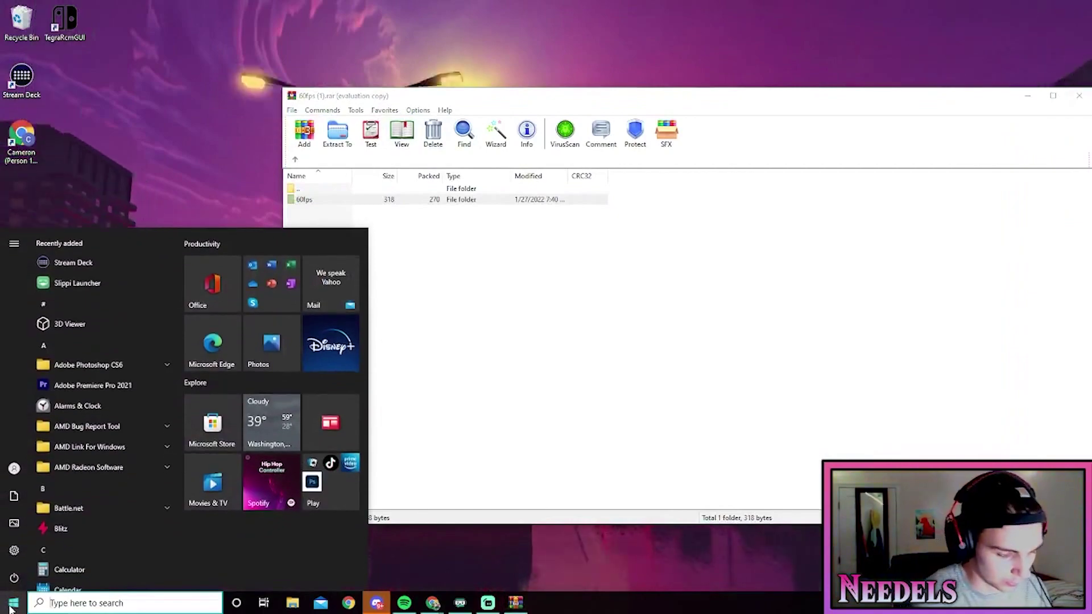
pyautogui.write('yuzu')
pyautogui.click(106, 294)
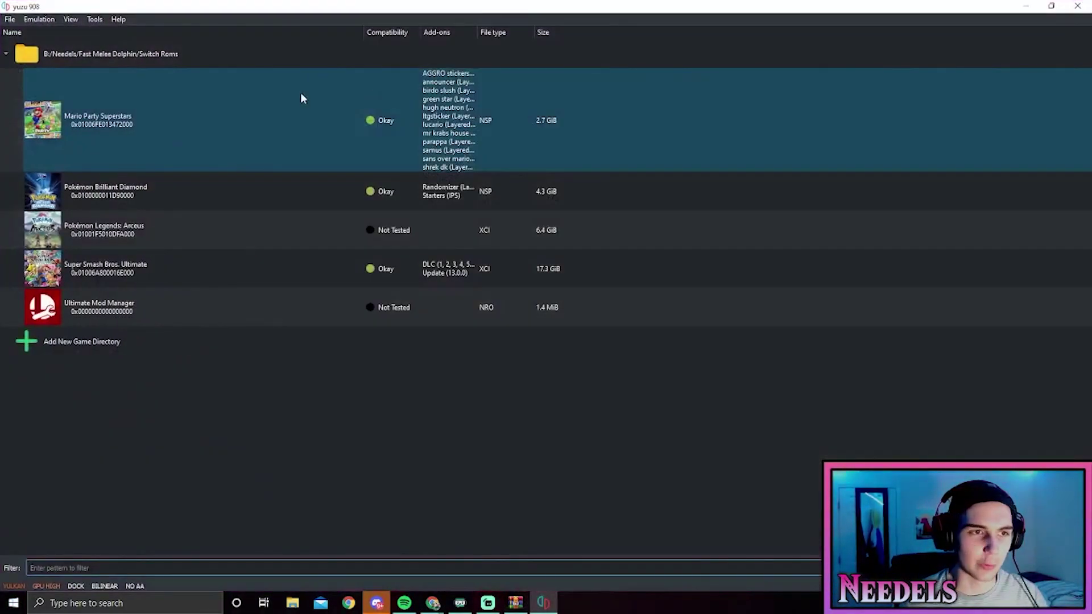
pyautogui.rightClick(128, 234)
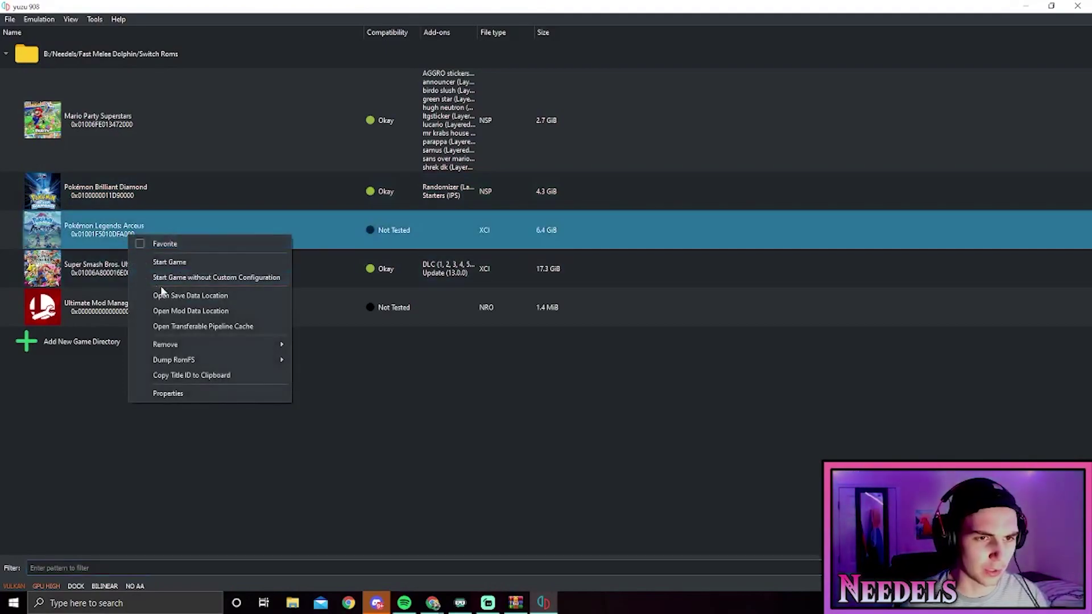
pyautogui.click(182, 310)
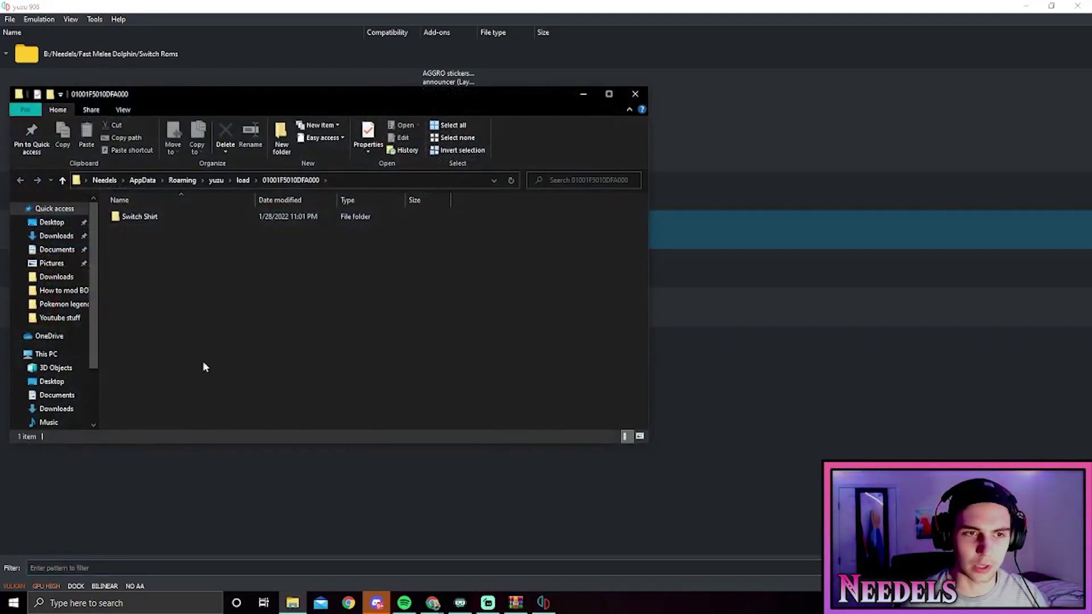
# Extract the 60fps folder from the archive into the game's 01001F5010DFA000 mod folder, and close the archive and folder windows
pyautogui.click(515, 603)
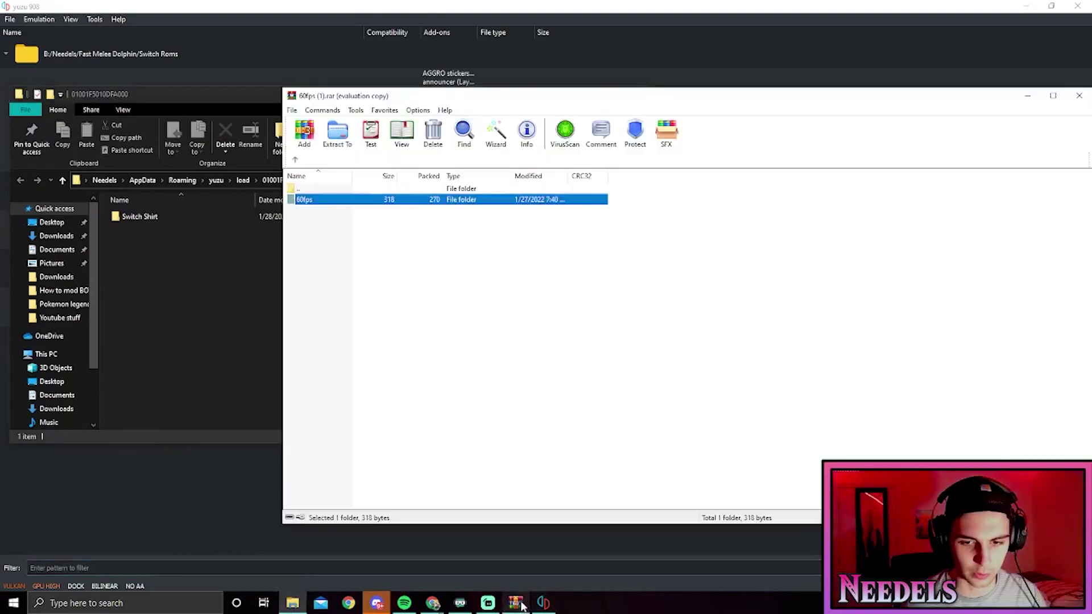
pyautogui.moveTo(310, 200); pyautogui.dragTo(183, 296)
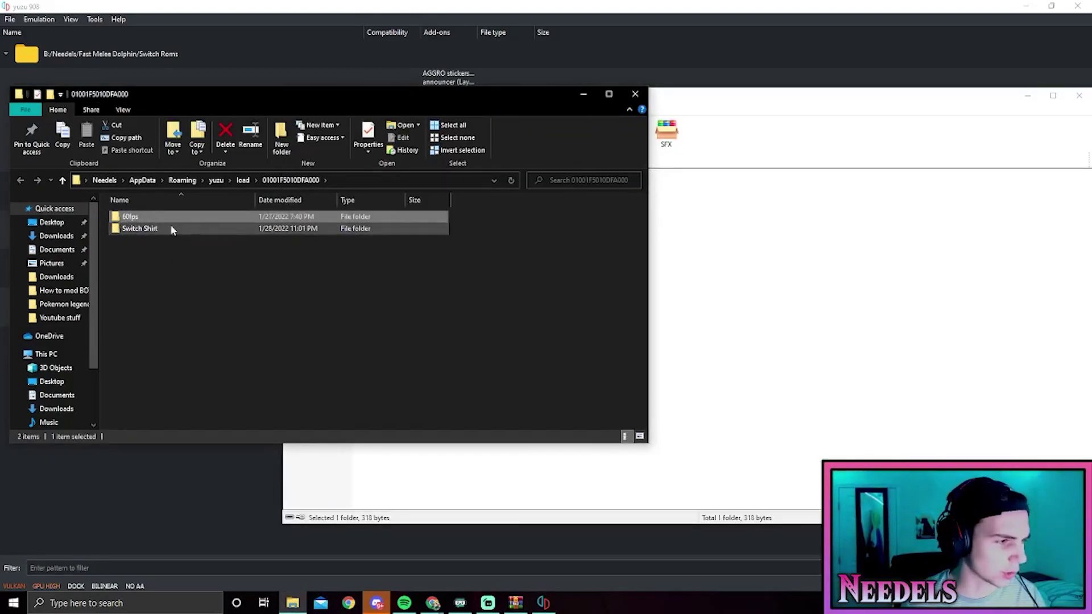
pyautogui.click(947, 116)
pyautogui.hotkey('alt', 'F4')
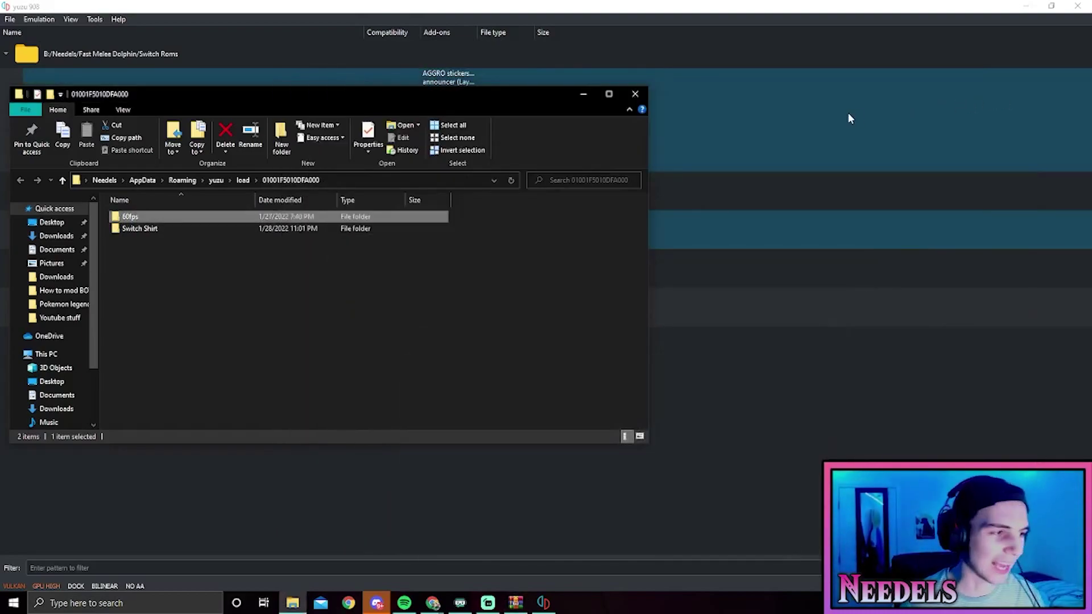
pyautogui.moveTo(492, 94); pyautogui.dragTo(605, 85)
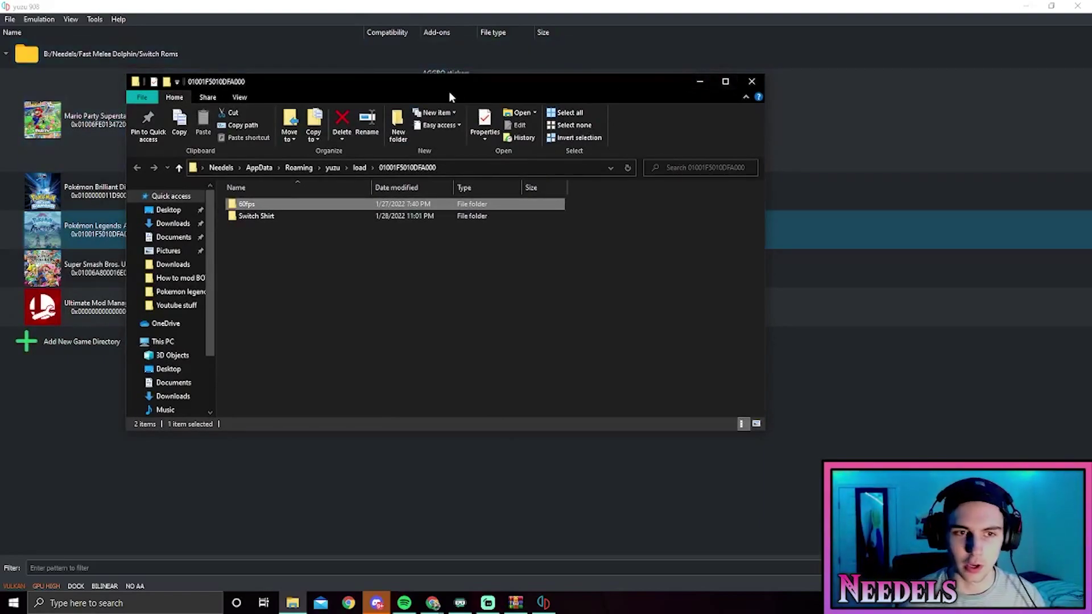
pyautogui.click(752, 81)
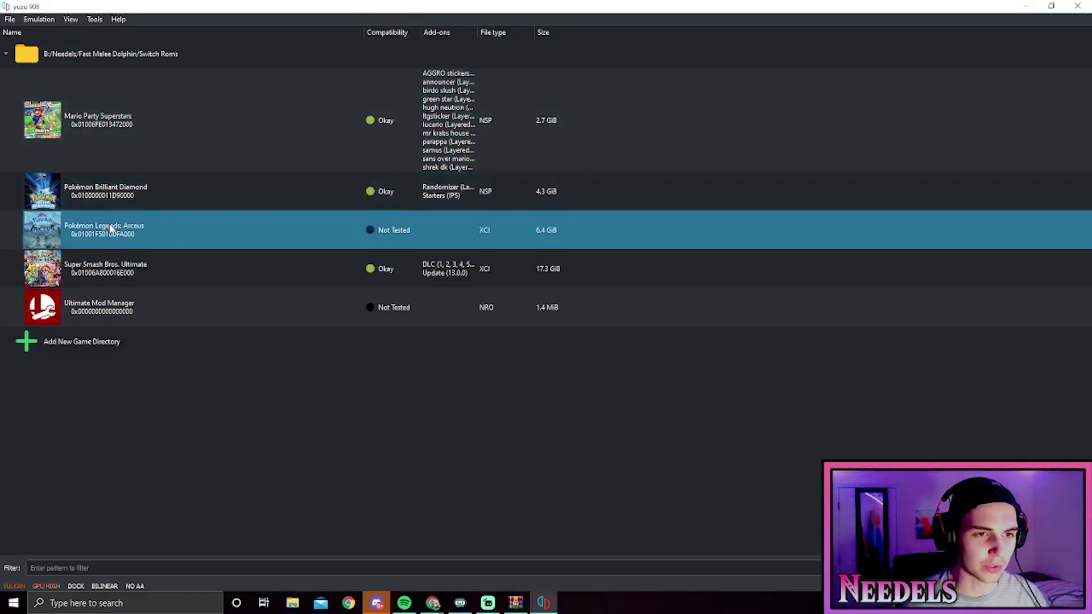
# Review yuzu's general, graphics and advanced graphics configuration, and accept the settings as they are
pyautogui.click(38, 18)
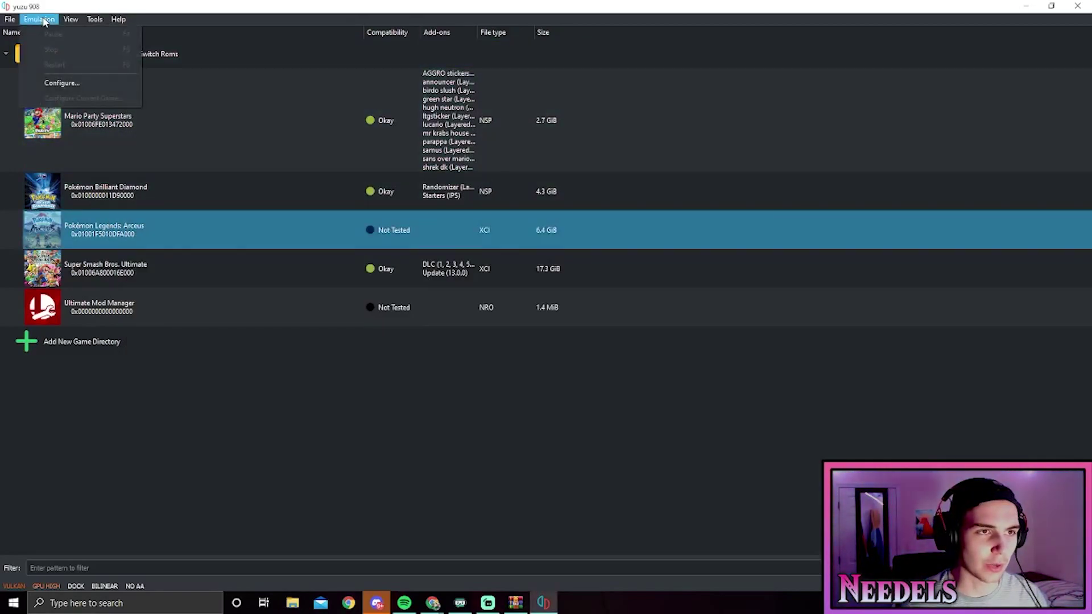
pyautogui.click(63, 83)
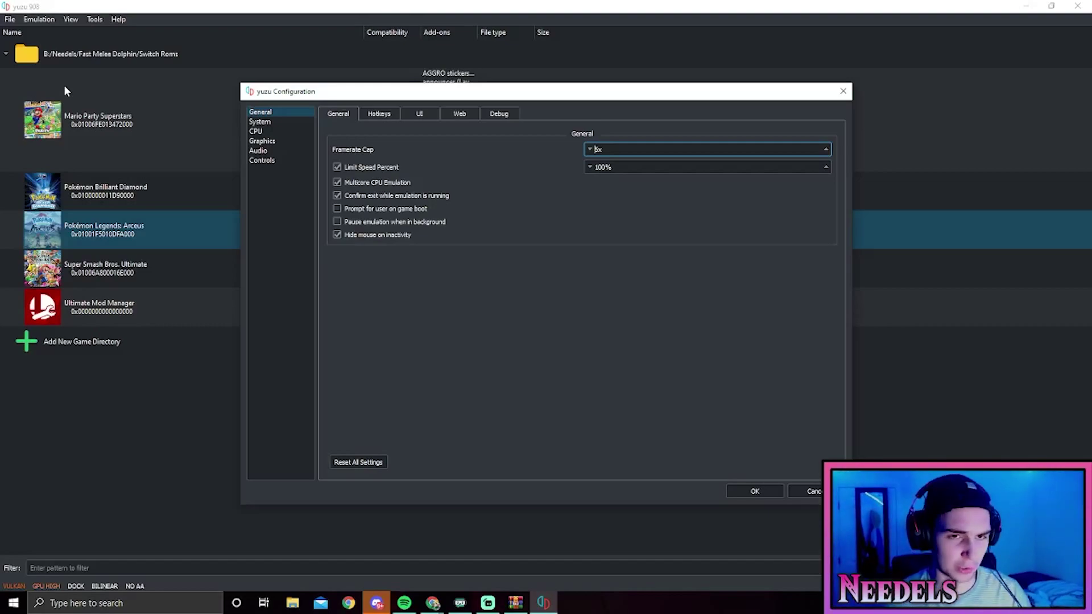
pyautogui.click(289, 141)
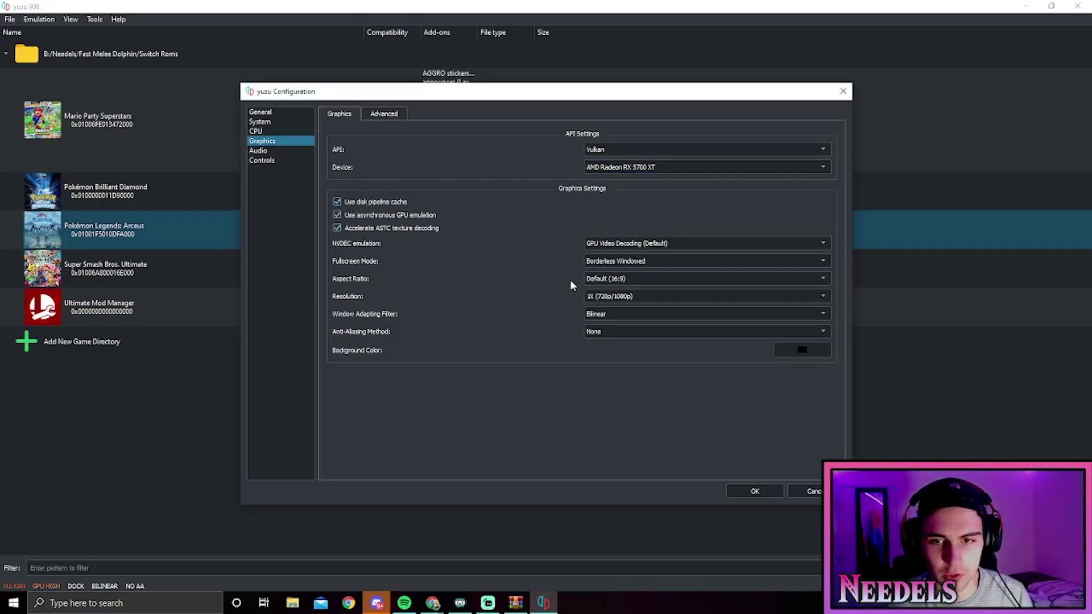
pyautogui.click(382, 114)
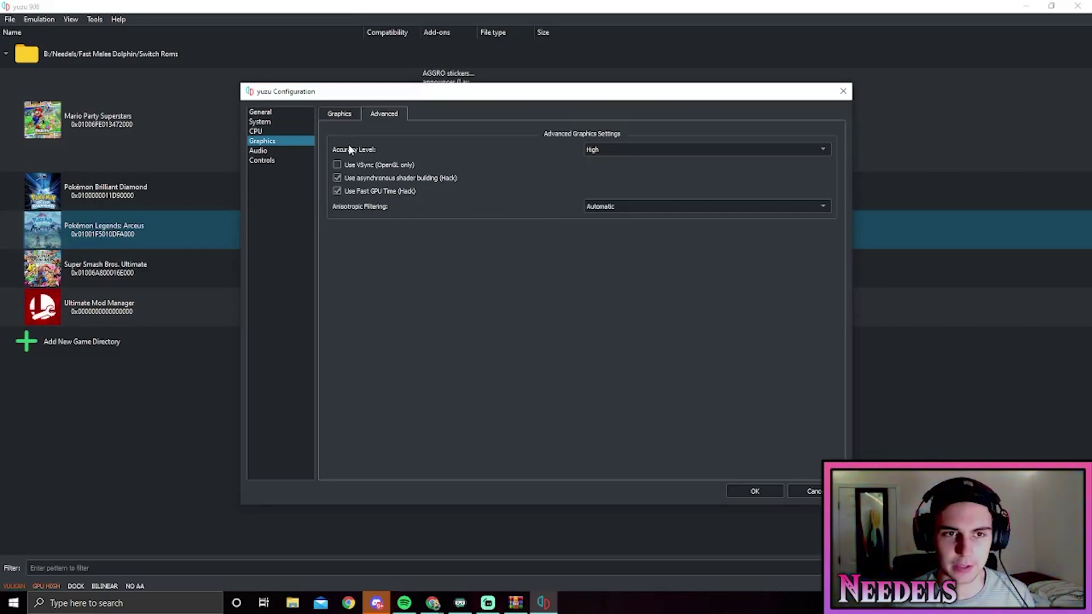
pyautogui.click(340, 114)
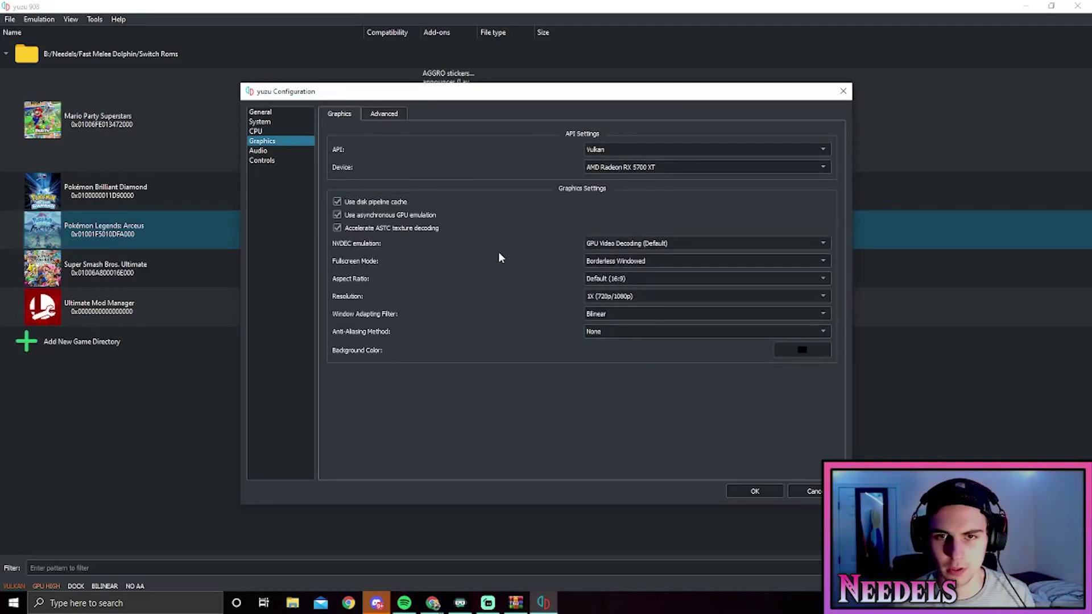
pyautogui.click(751, 491)
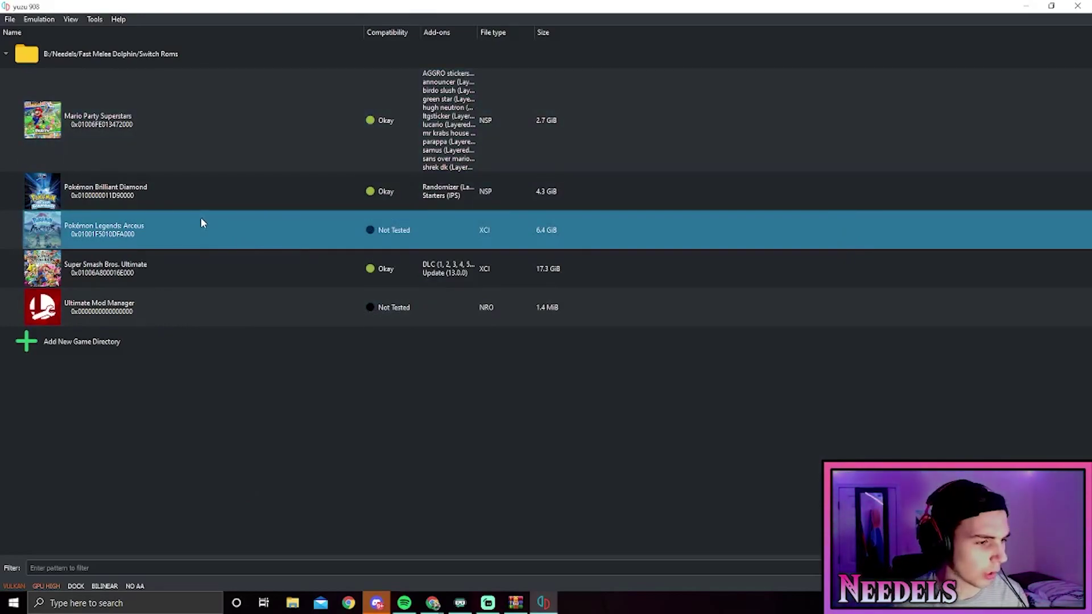
# Browse from the mod data location of Pokémon Legends: Arceus to its 01001f5010dfa000 folder inside yuzu's shader folder
pyautogui.rightClick(141, 233)
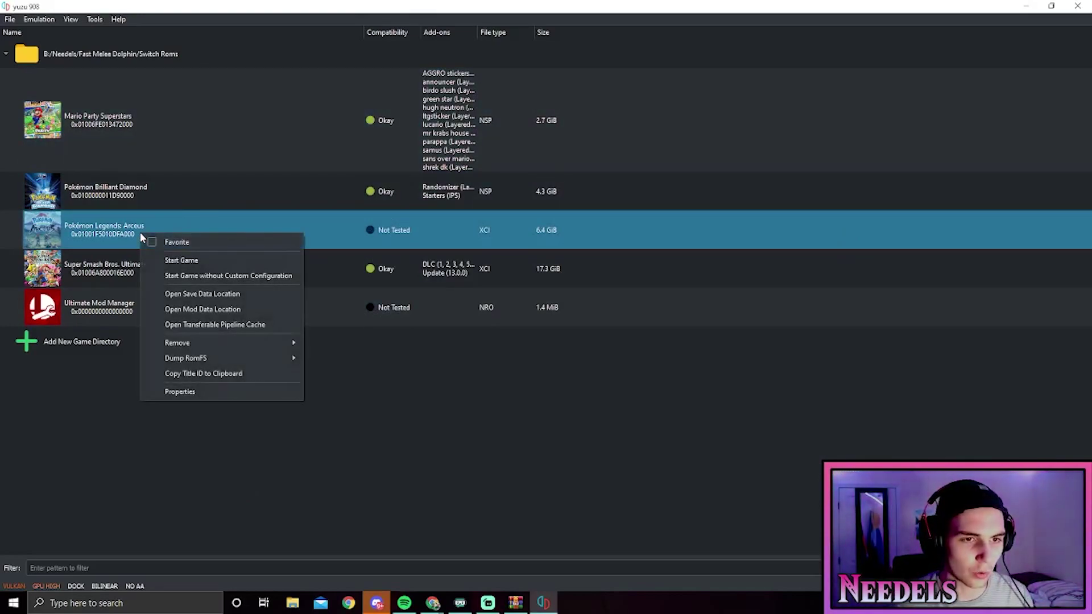
pyautogui.click(240, 309)
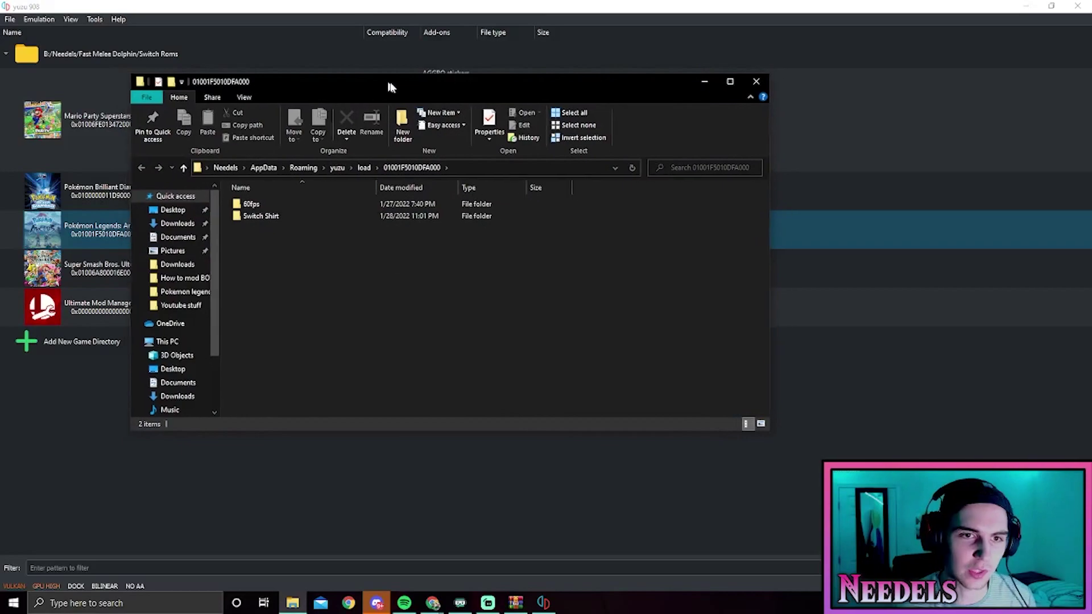
pyautogui.click(374, 171)
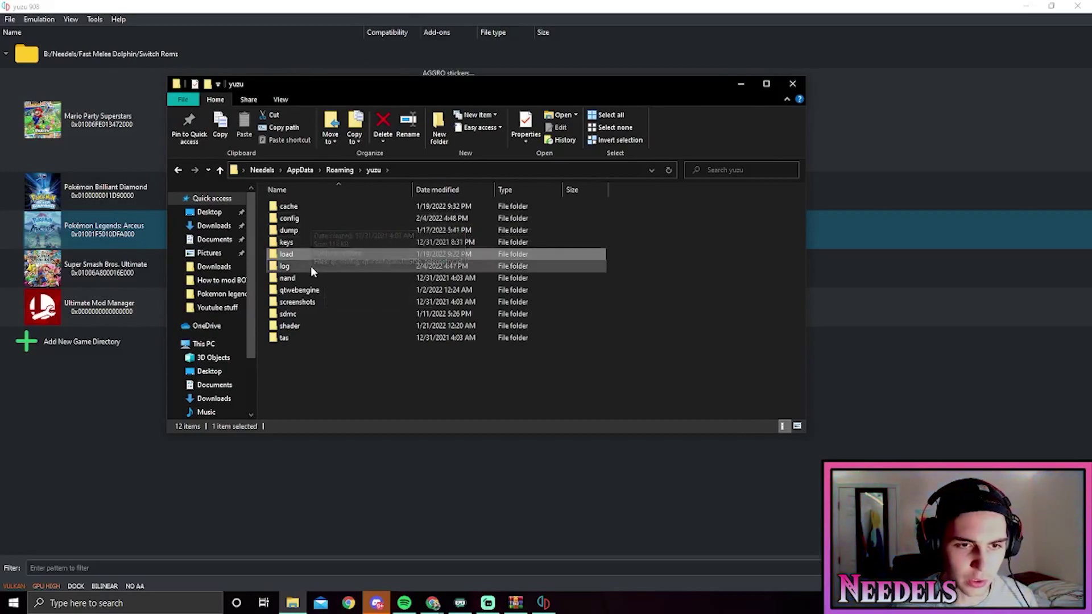
pyautogui.click(313, 327)
pyautogui.doubleClick(313, 327)
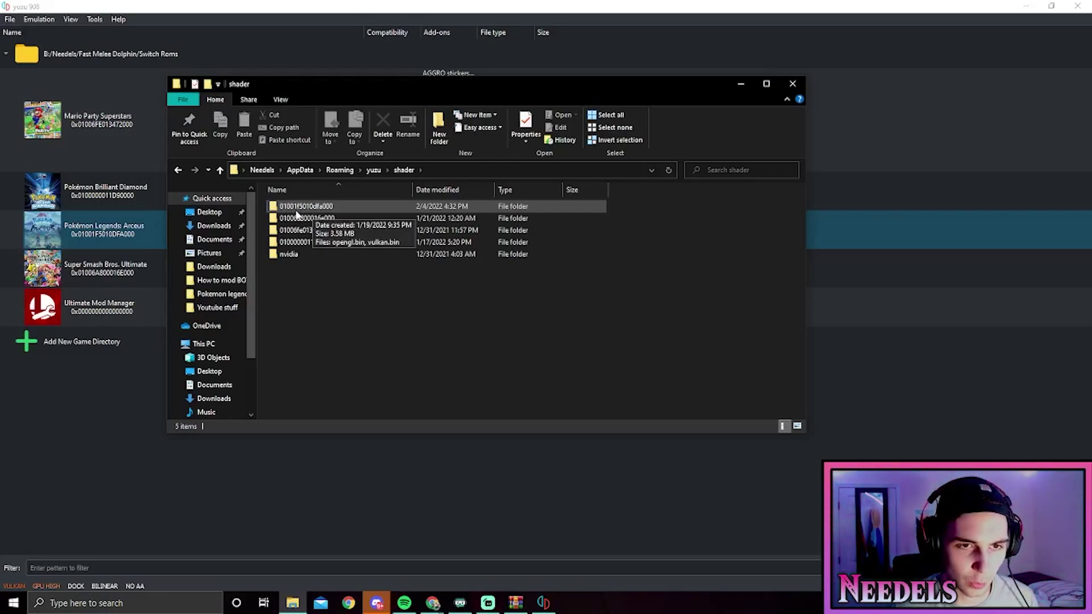
pyautogui.click(306, 210)
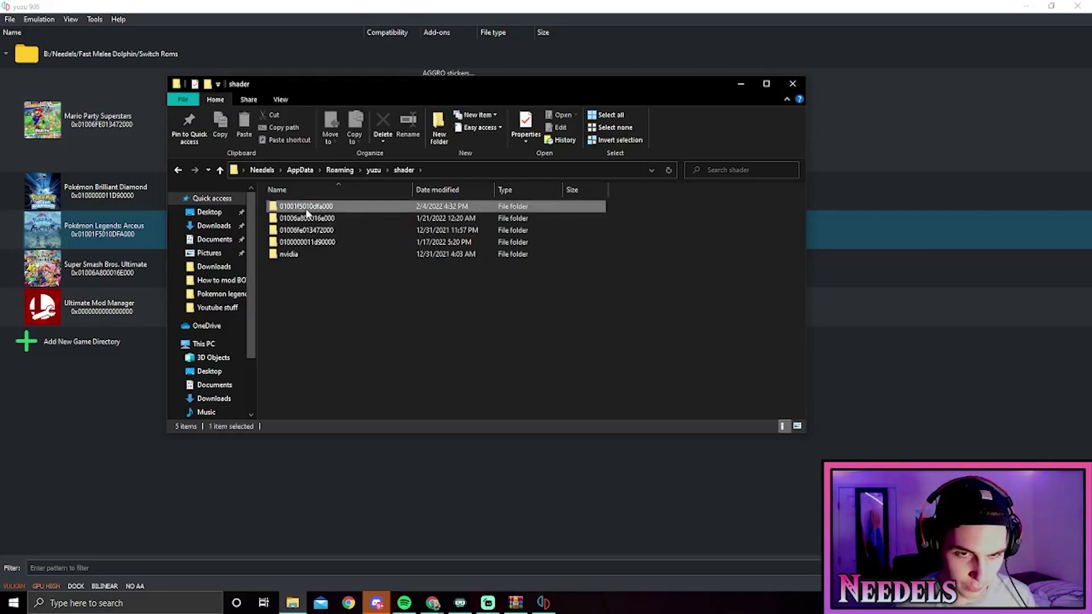
pyautogui.doubleClick(307, 211)
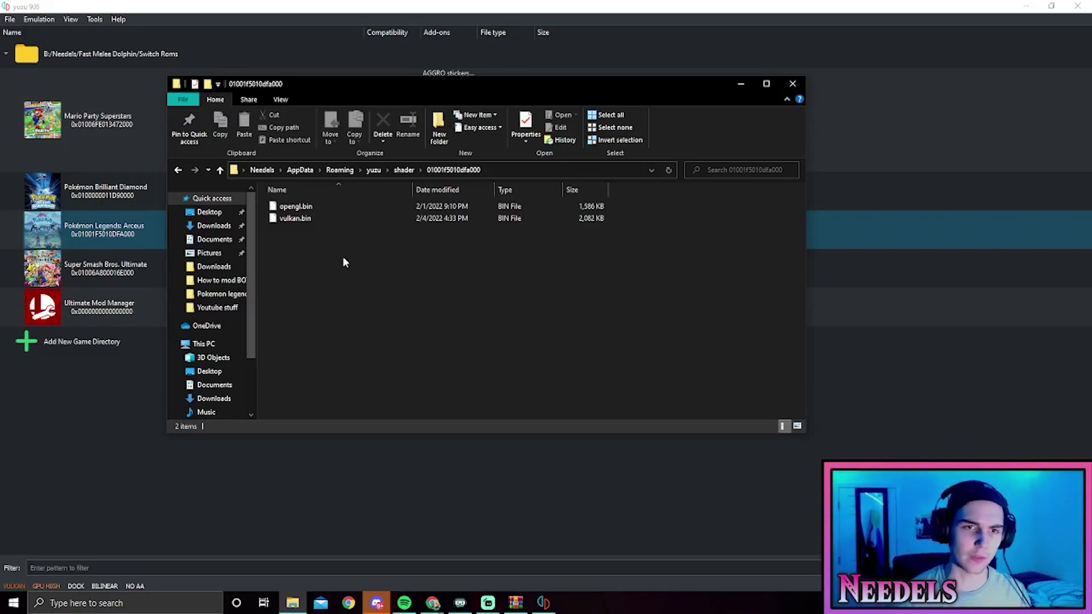
# Examine the opengl.bin and vulkan.bin shader cache files and close the folder window
pyautogui.click(316, 219)
pyautogui.moveTo(323, 275); pyautogui.dragTo(295, 208)
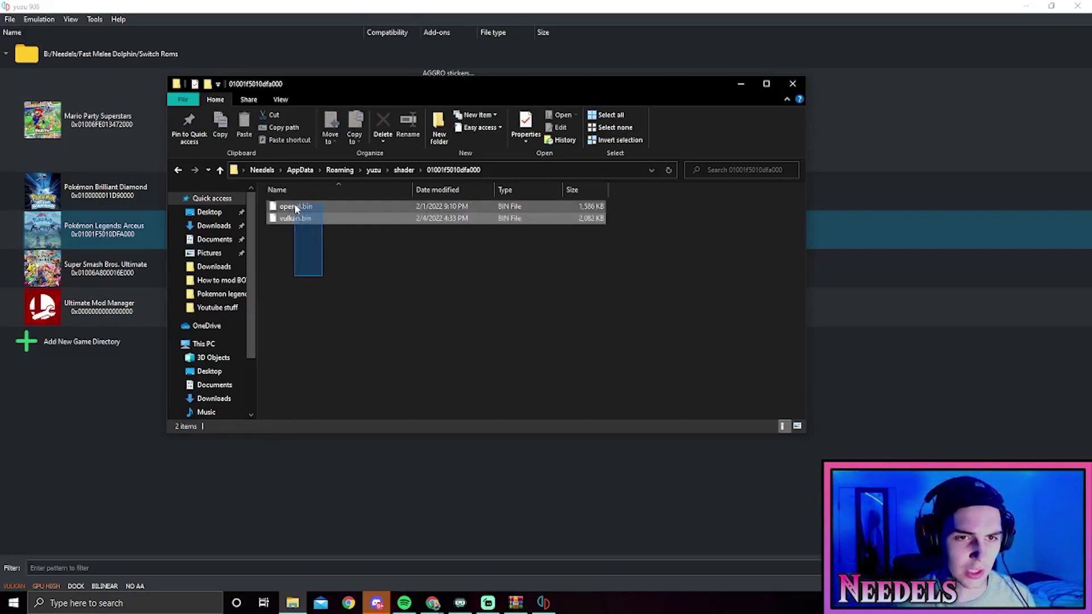
pyautogui.click(330, 328)
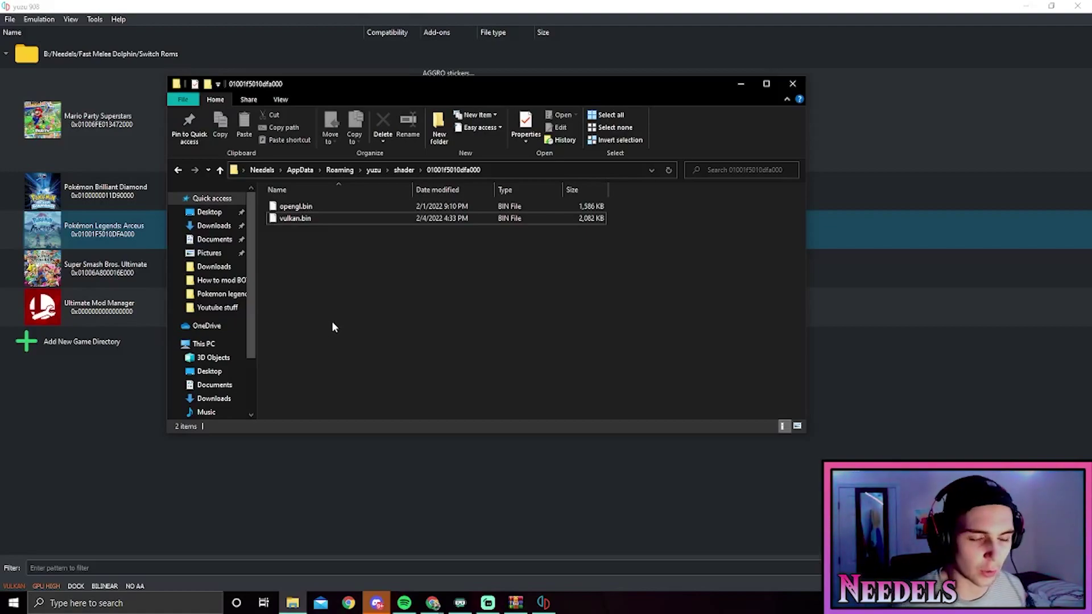
pyautogui.click(792, 84)
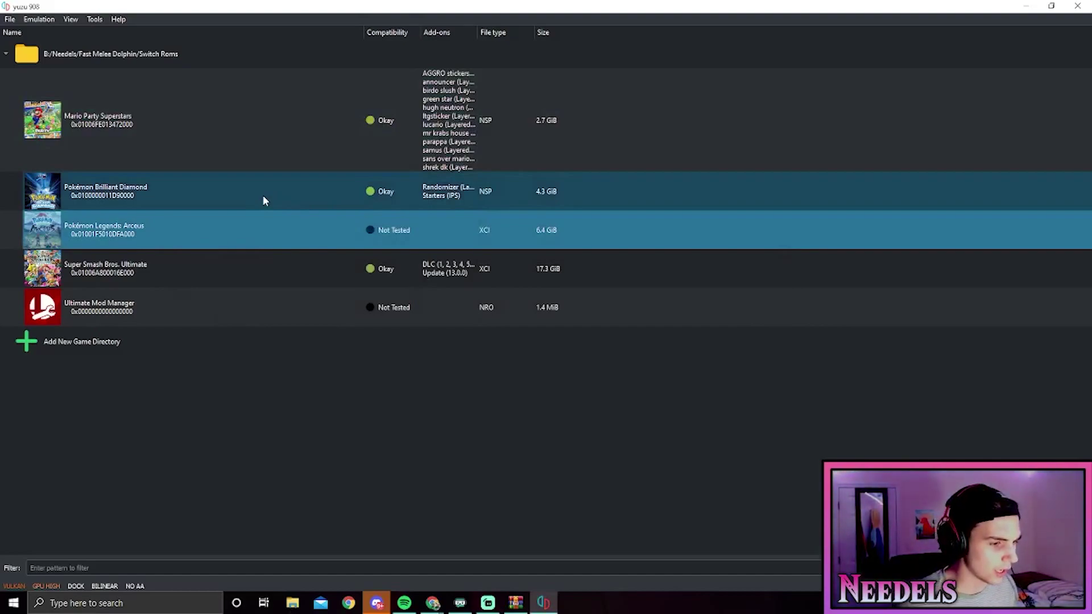
# Check the Player 1 controller configuration in yuzu and accept it without changes
pyautogui.click(42, 19)
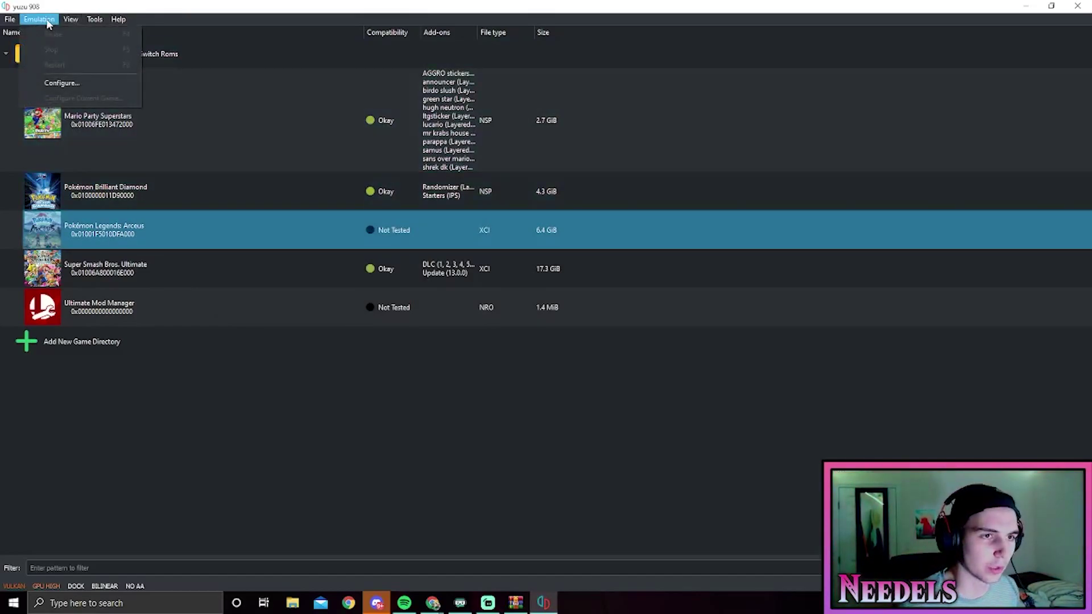
pyautogui.click(59, 82)
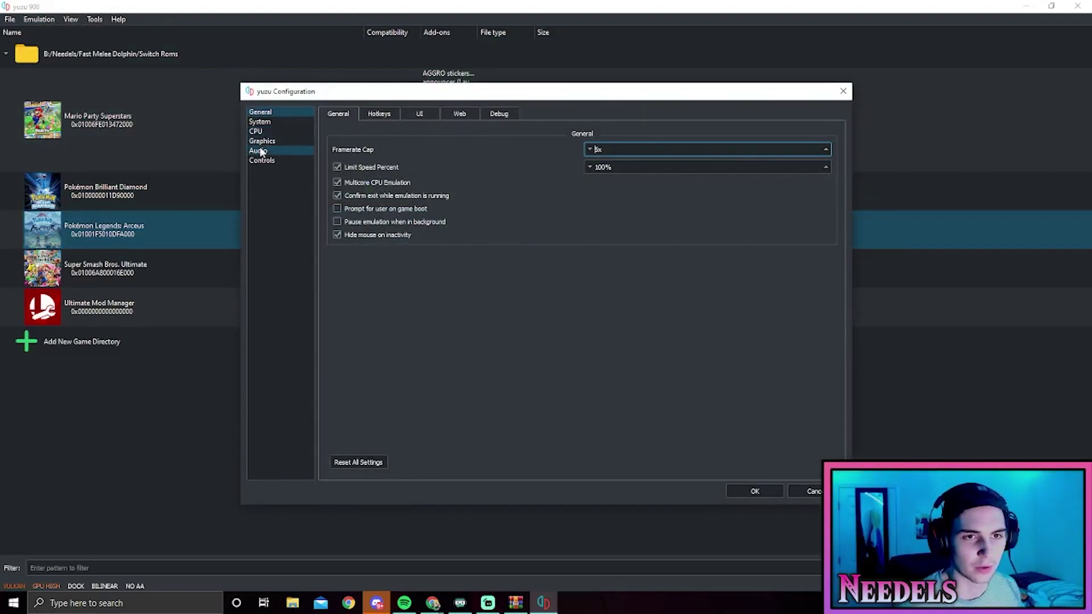
pyautogui.click(267, 160)
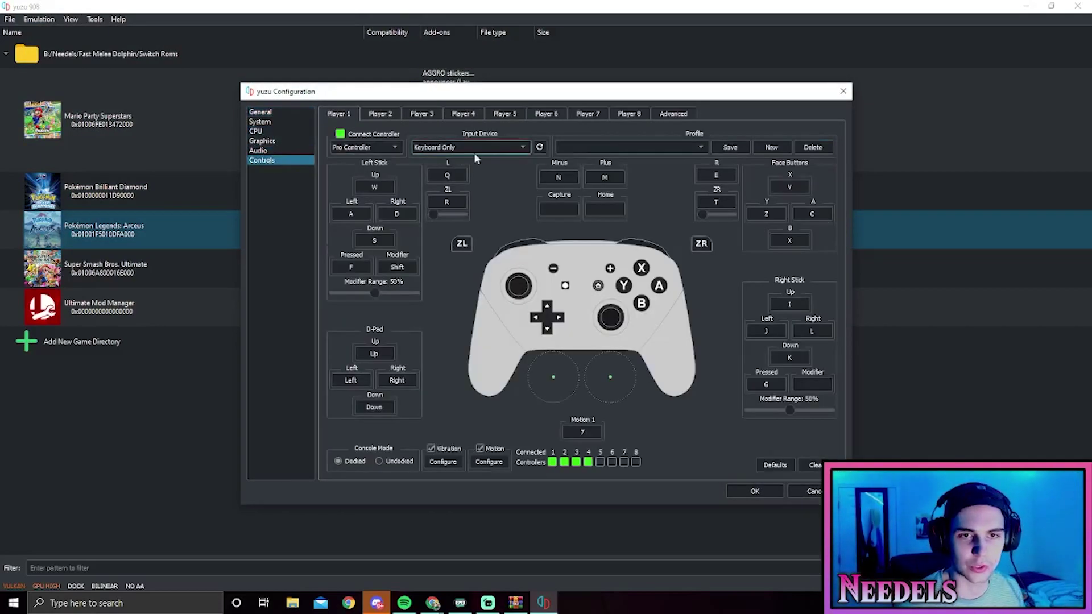
pyautogui.click(753, 490)
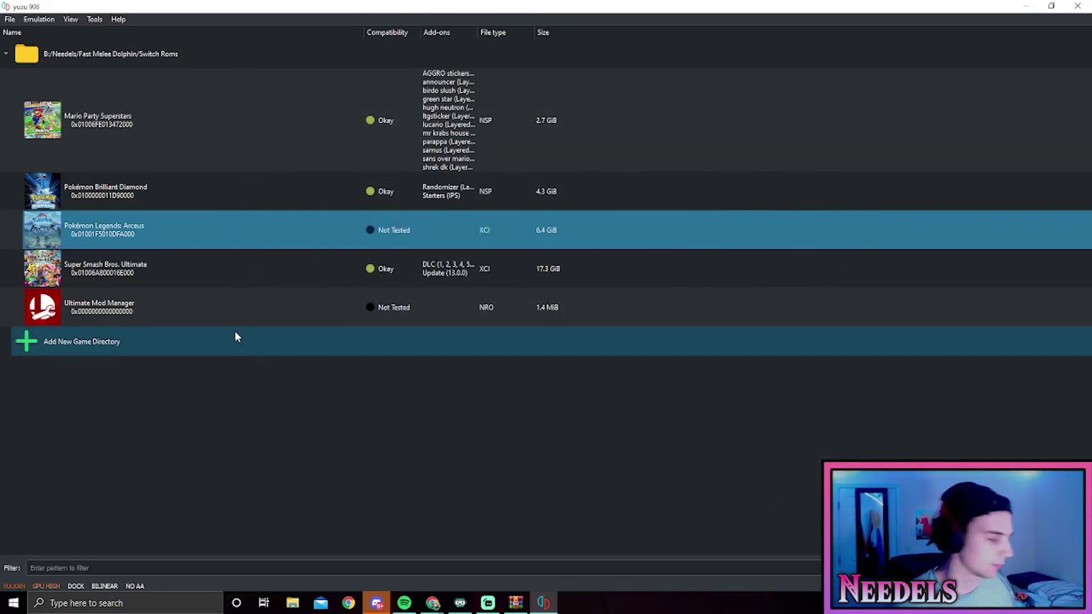